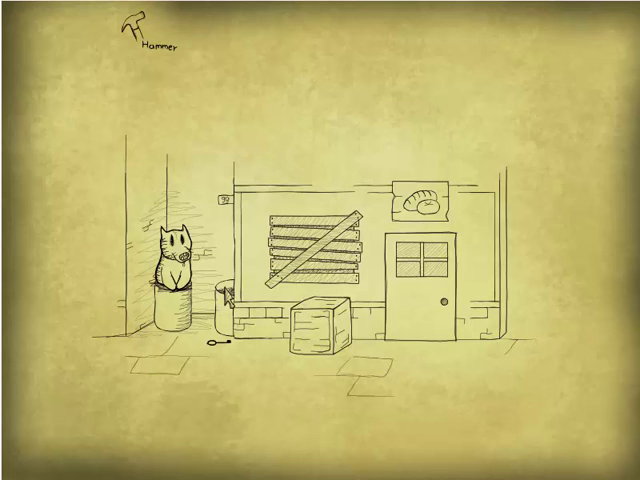
Step: Pick up the key, walk to the door 51 hallway, and take the maggot from the bin
{"action": "left_click", "coordinate": [216, 346]}
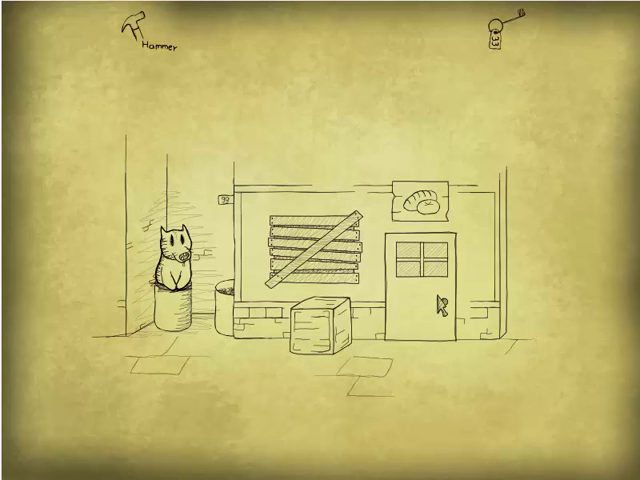
{"action": "left_click", "coordinate": [515, 342]}
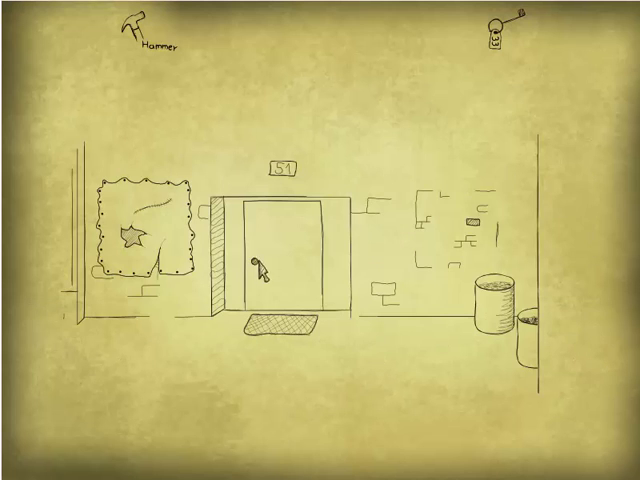
{"action": "left_click", "coordinate": [497, 286]}
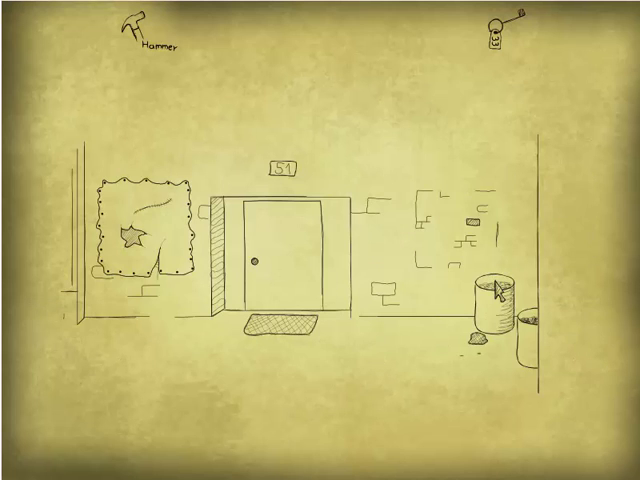
{"action": "left_click", "coordinate": [483, 340]}
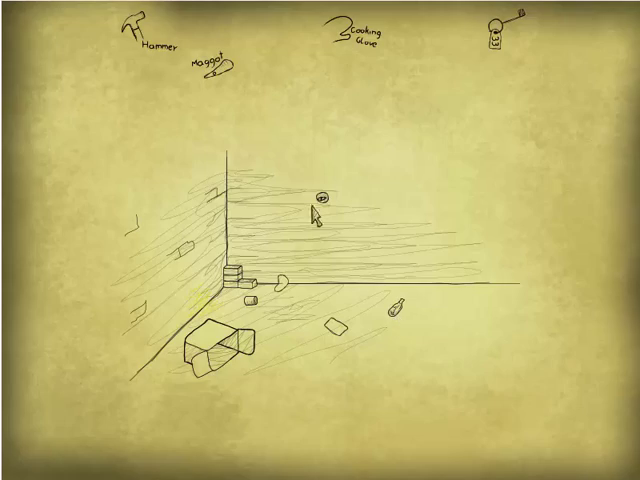
Step: Look through the peephole in the corner room wall
{"action": "left_click", "coordinate": [321, 196]}
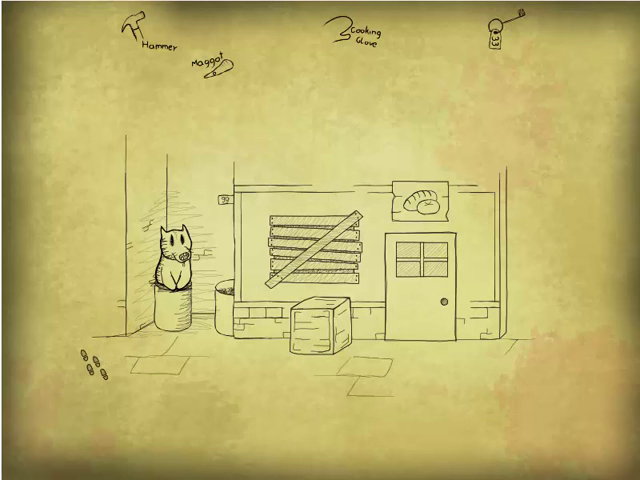
Step: Walk to the arched street, inspect door 73, then head back toward the cat alley
{"action": "left_click", "coordinate": [93, 363]}
{"action": "left_click", "coordinate": [211, 242]}
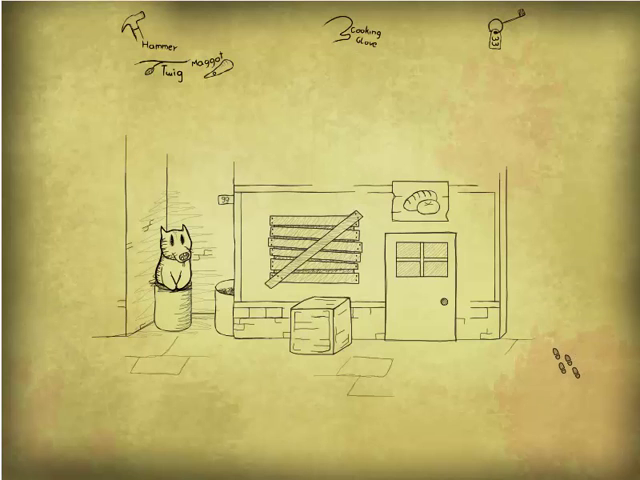
{"action": "left_click", "coordinate": [563, 365]}
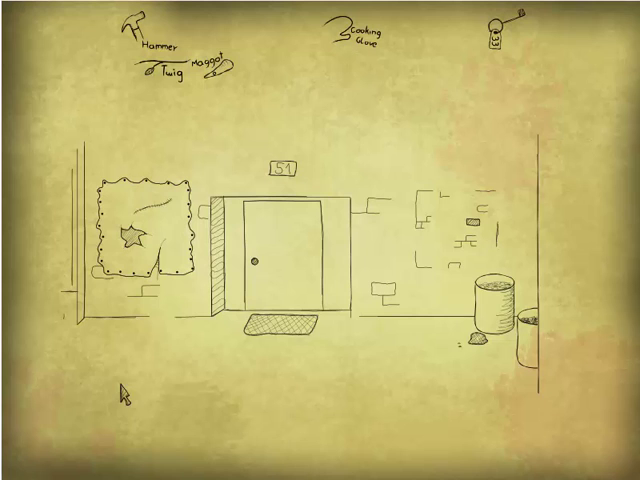
Step: Walk back to the street with the cat
{"action": "left_click", "coordinate": [67, 337]}
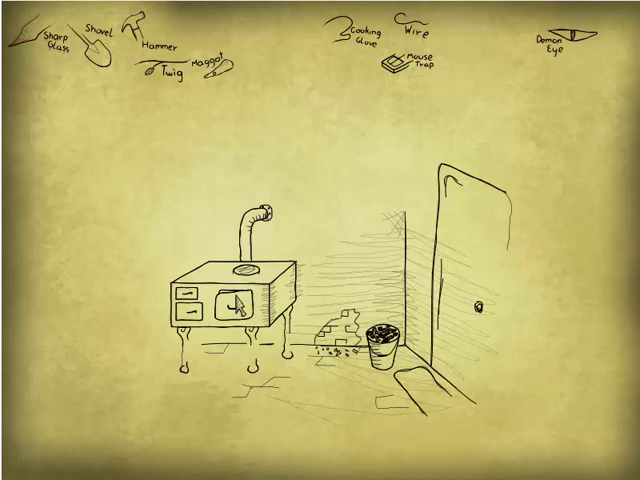
Step: Travel from the stove room through door 51 and the exterior, up the stairs to door 33
{"action": "left_click", "coordinate": [464, 331]}
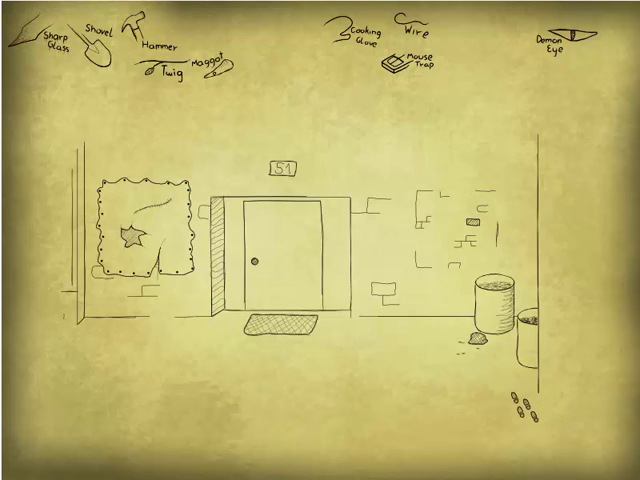
{"action": "left_click", "coordinate": [520, 408]}
{"action": "left_click", "coordinate": [410, 320]}
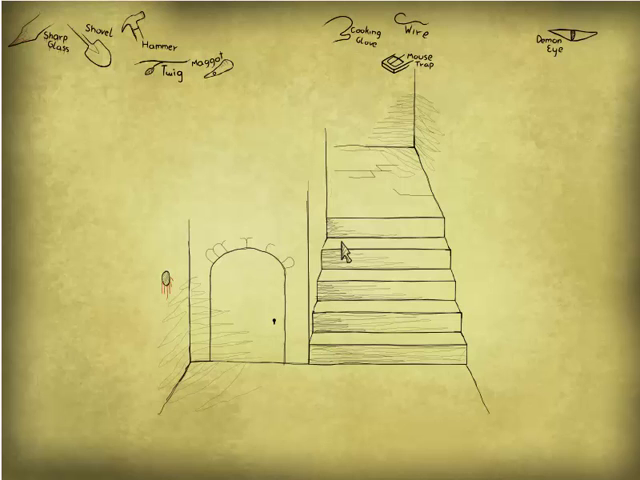
{"action": "left_click", "coordinate": [360, 190]}
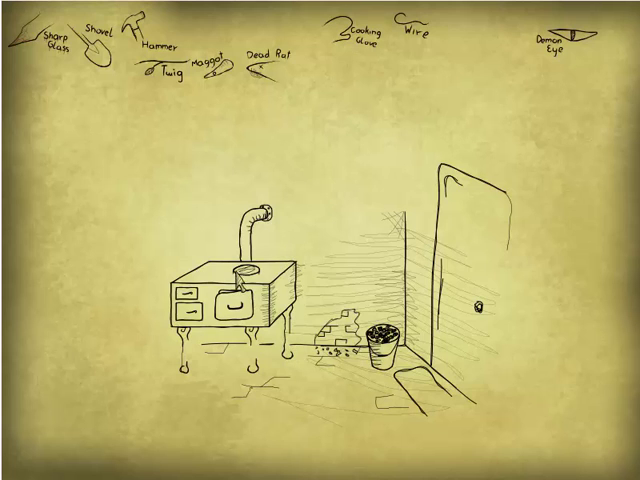
Step: Leave the stove room for the hallway outside door 51
{"action": "left_click", "coordinate": [491, 282]}
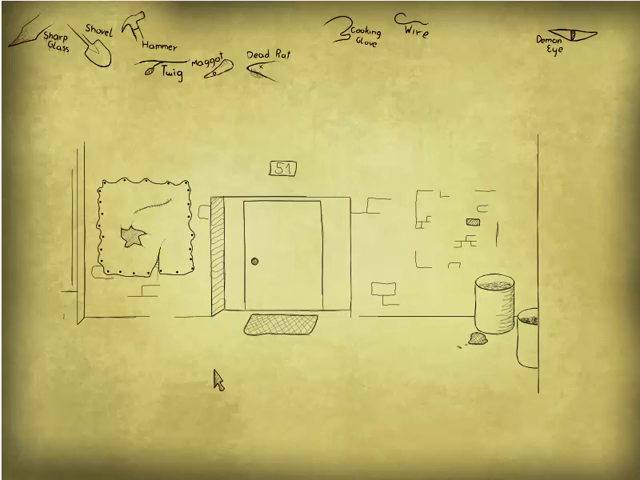